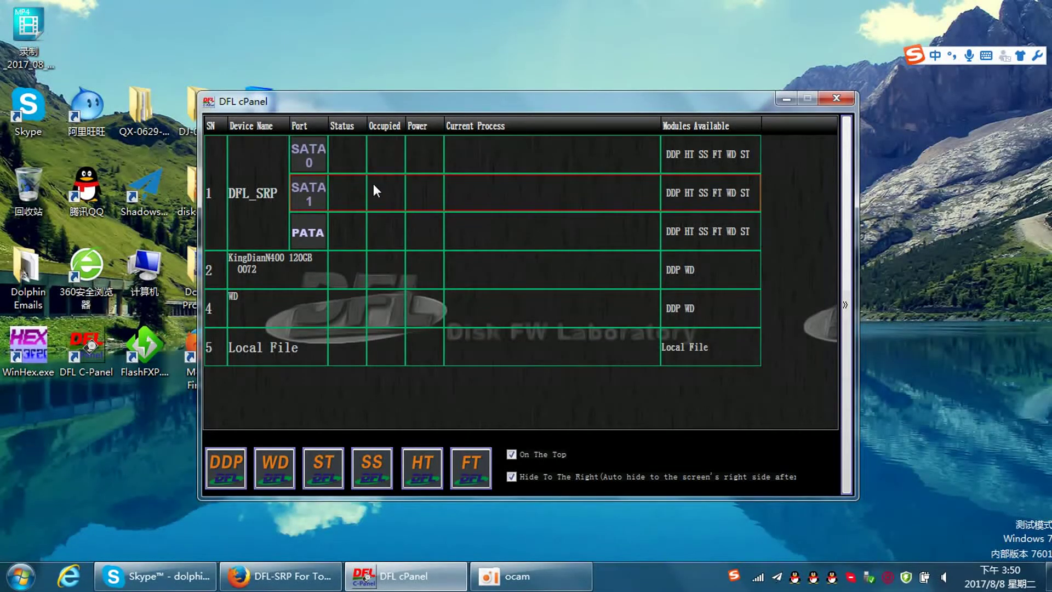
Launch the DDP module for the SATA 1 drive to open DFL-DE 1.7.5.2.
{"action": "double_click", "coordinate": [374, 185]}
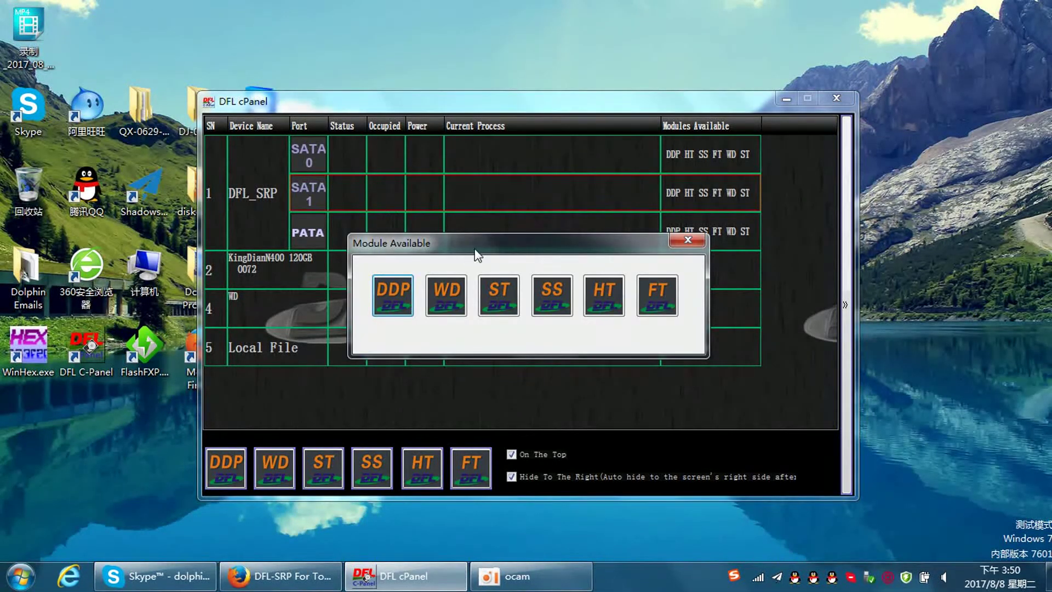
{"action": "left_click", "coordinate": [400, 292]}
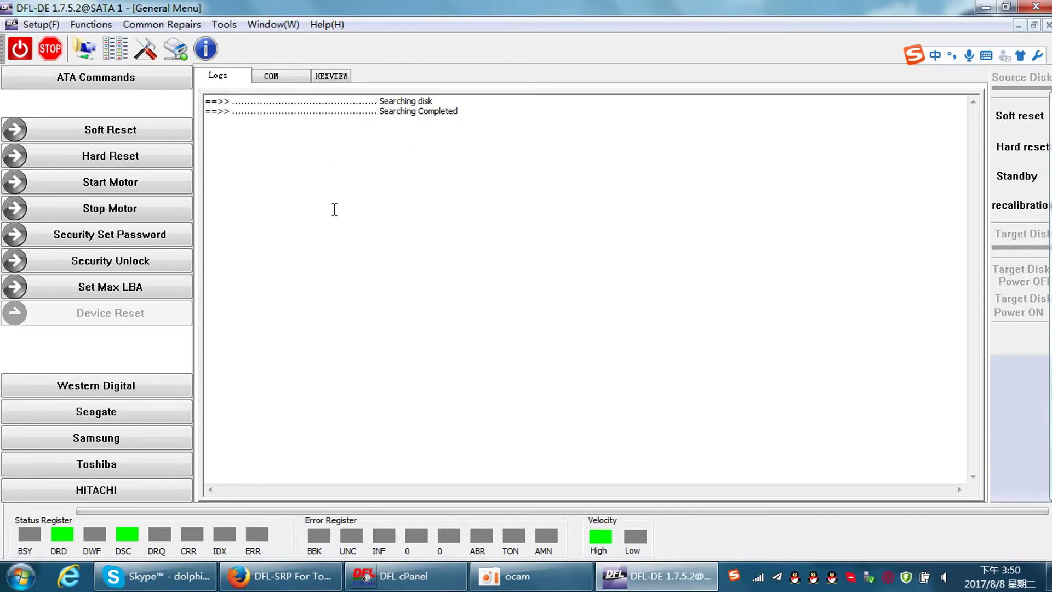
{"action": "left_click", "coordinate": [145, 53]}
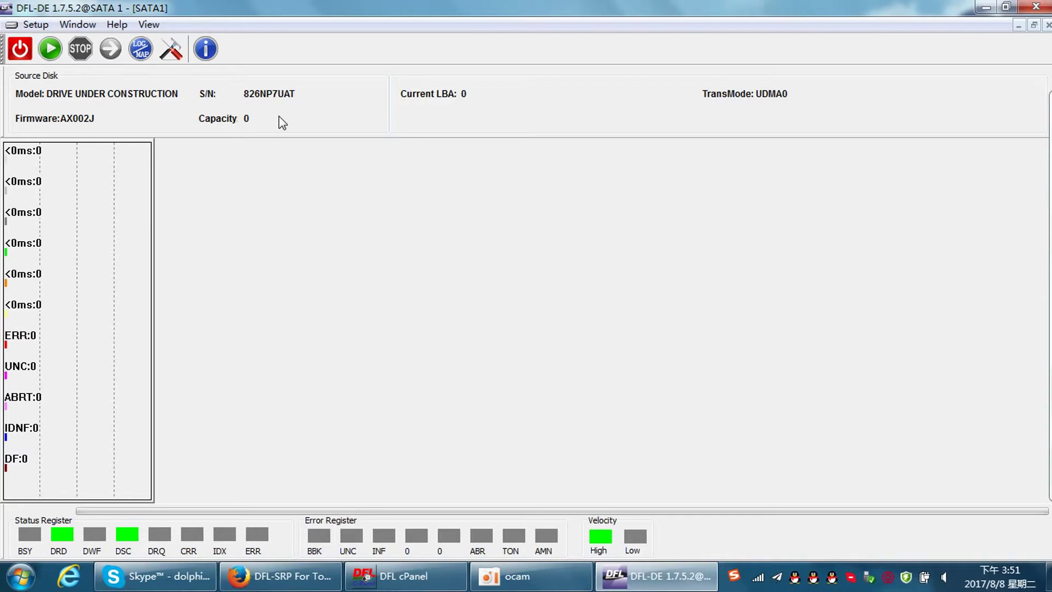
{"action": "left_click", "coordinate": [1046, 25]}
{"action": "left_click", "coordinate": [472, 244]}
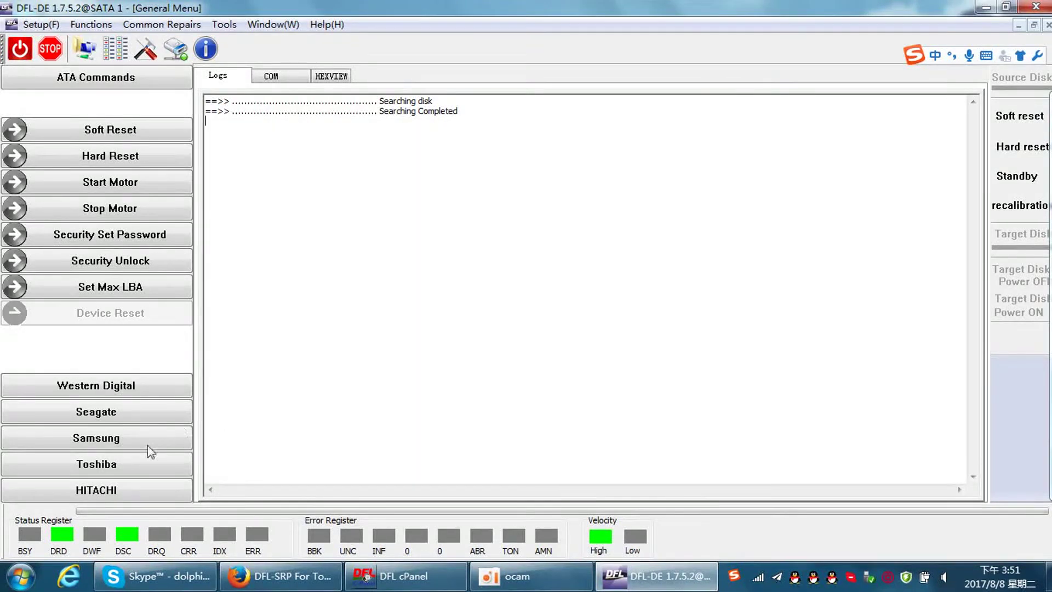
Run the Toshiba translator operation, then re-read the ID: TOSHIBA MQ01ABD051, firmware AX002J1N.
{"action": "left_click", "coordinate": [135, 467]}
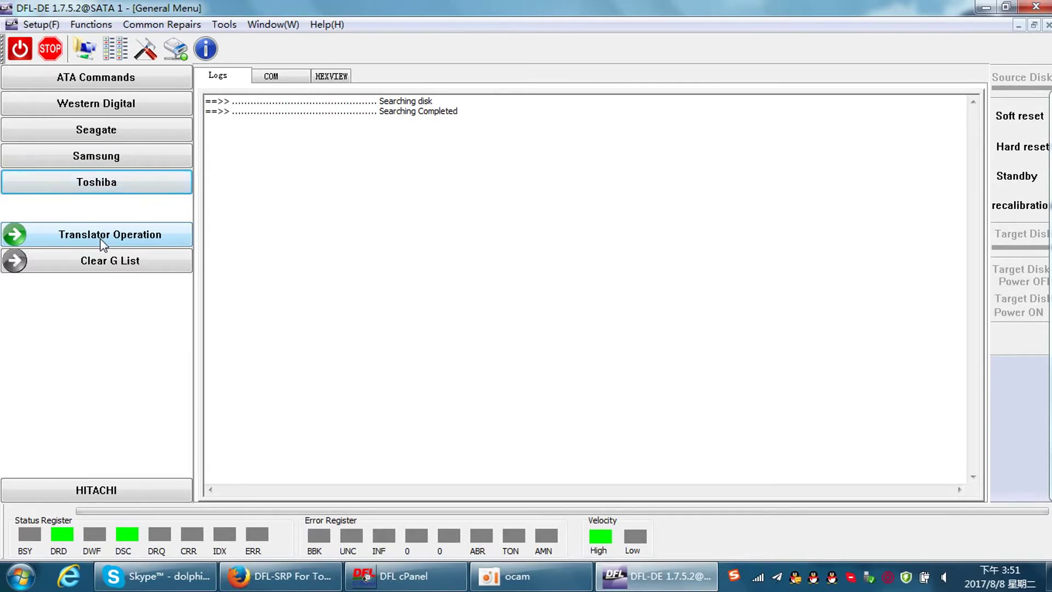
{"action": "left_click", "coordinate": [103, 245]}
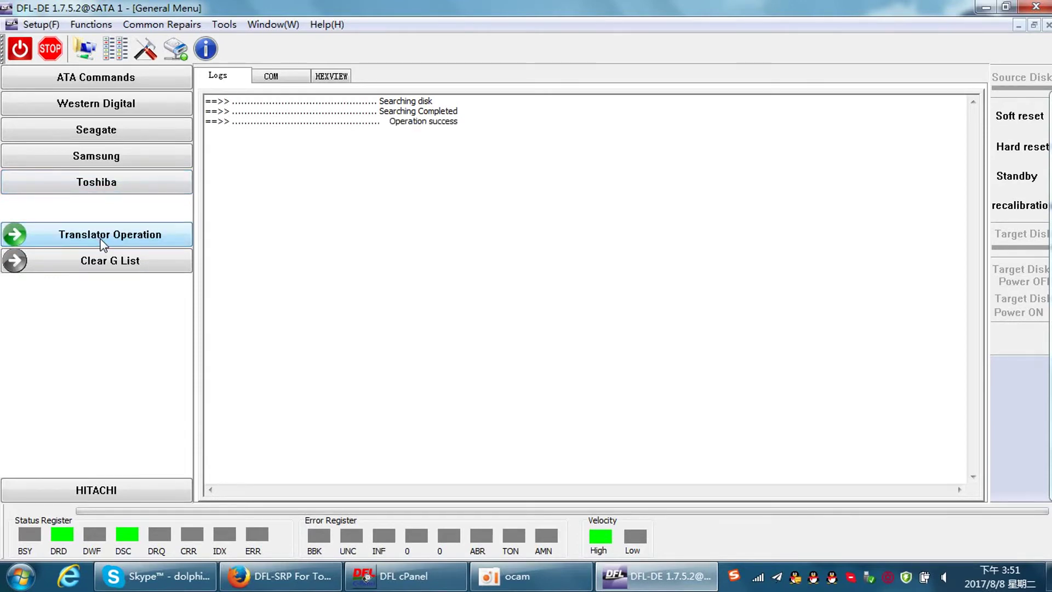
{"action": "left_click", "coordinate": [410, 155]}
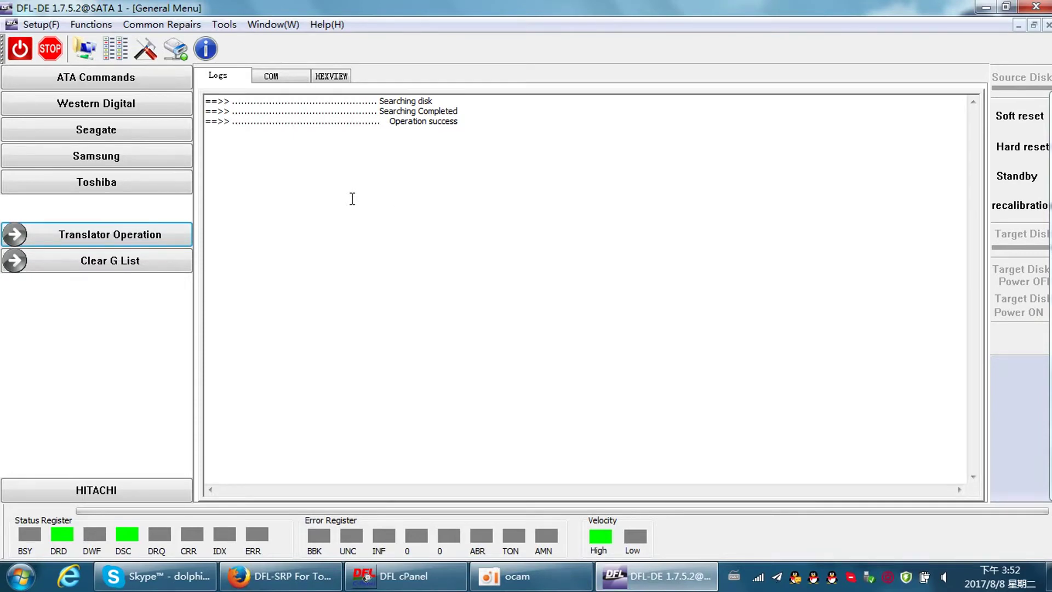
{"action": "left_click", "coordinate": [115, 49]}
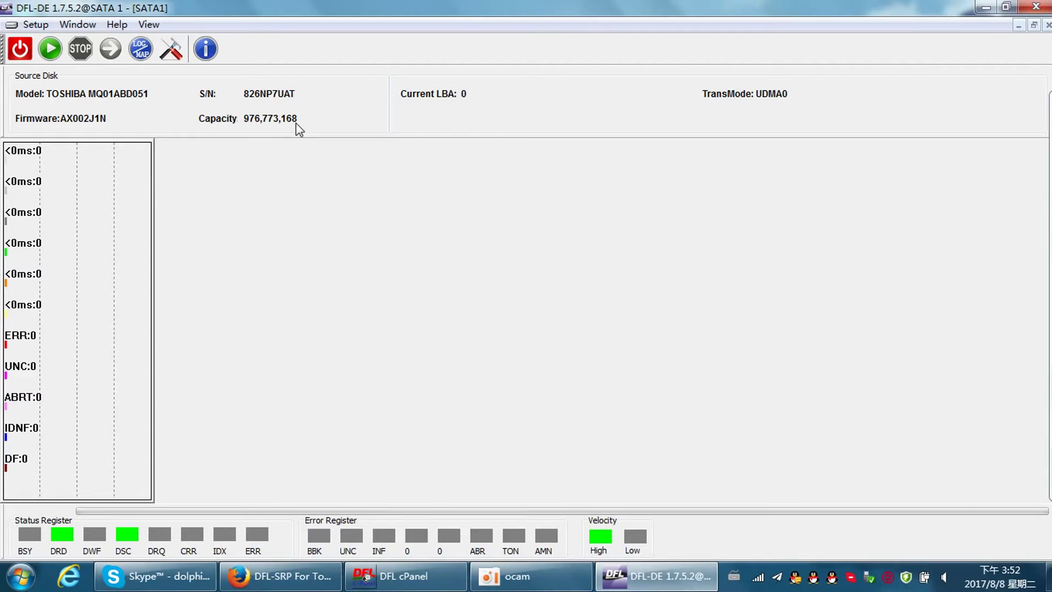
Run a read-verify scan with the existing log, stop it near LBA 120,832, and close SATA1.
{"action": "left_click", "coordinate": [50, 48]}
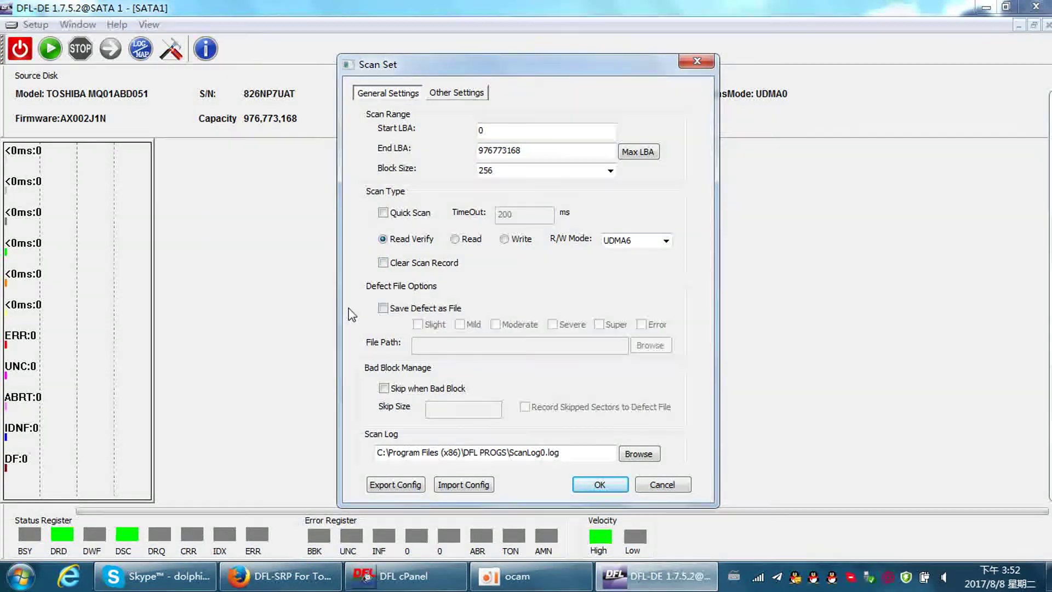
{"action": "left_click", "coordinate": [604, 489]}
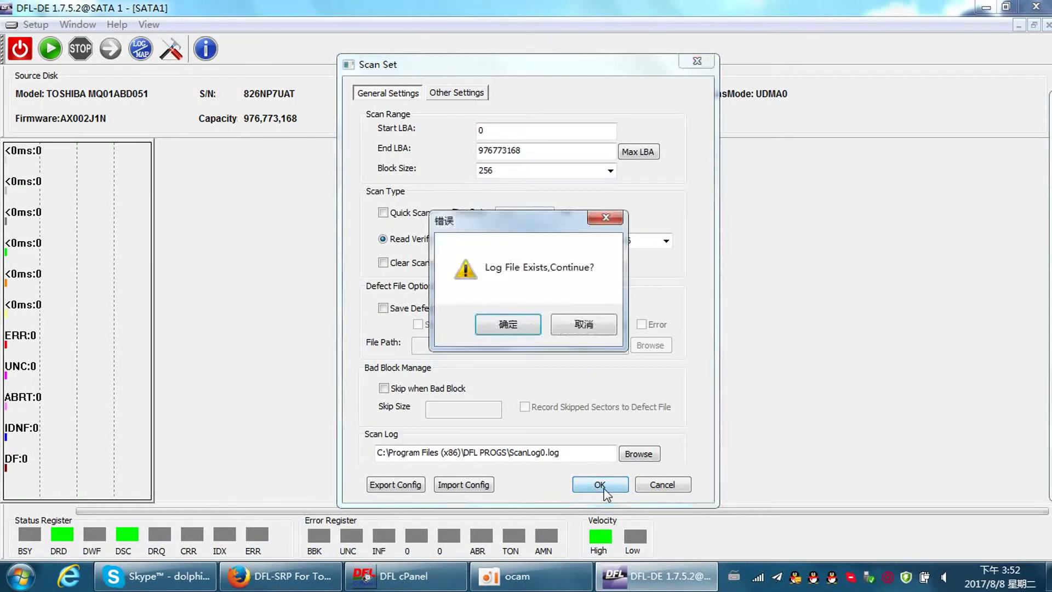
{"action": "left_click", "coordinate": [526, 323]}
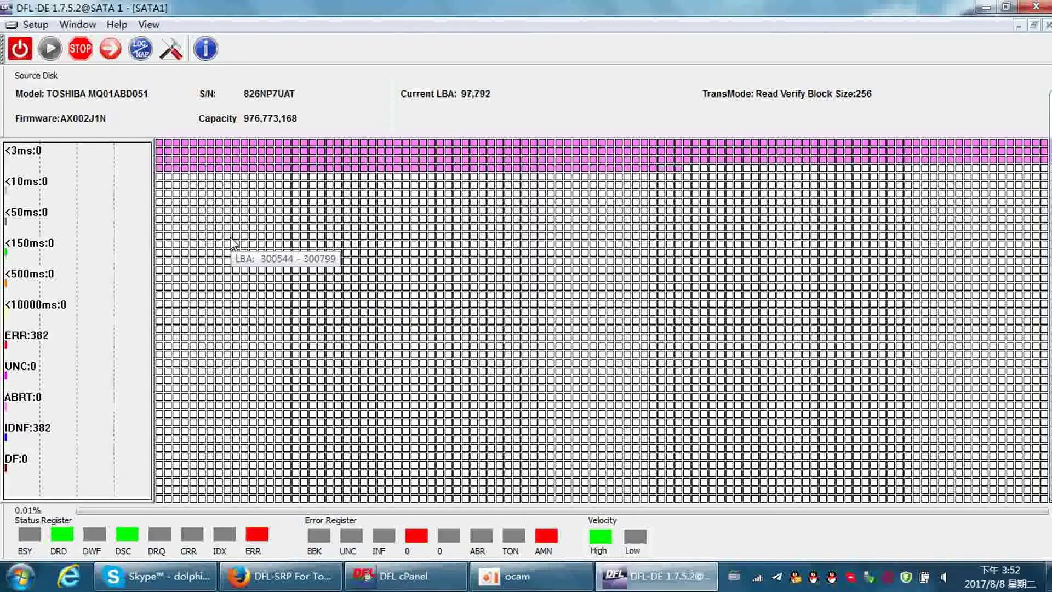
{"action": "left_click", "coordinate": [81, 51]}
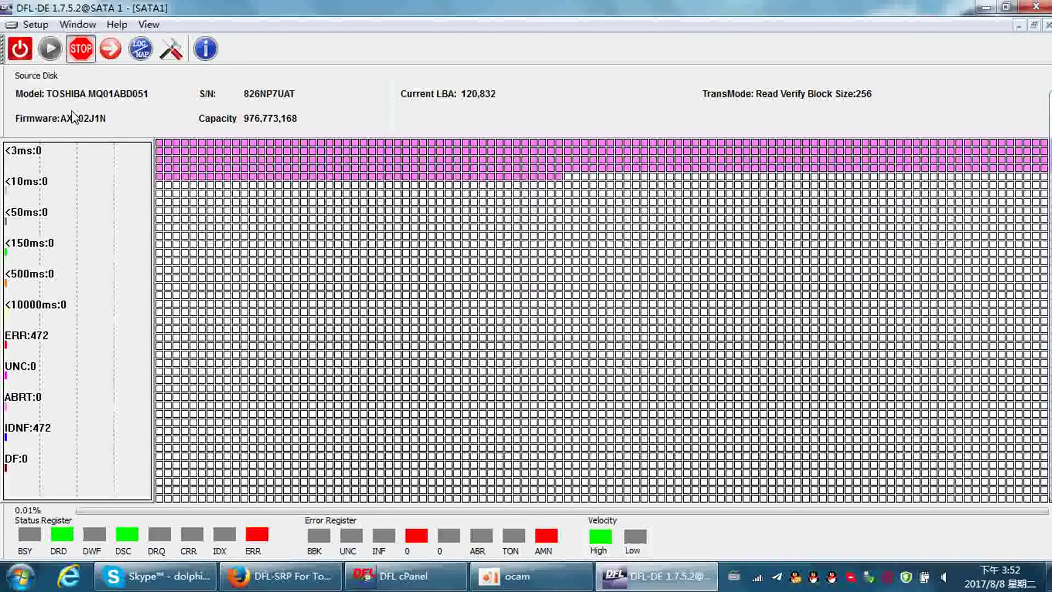
{"action": "left_click", "coordinate": [1047, 24]}
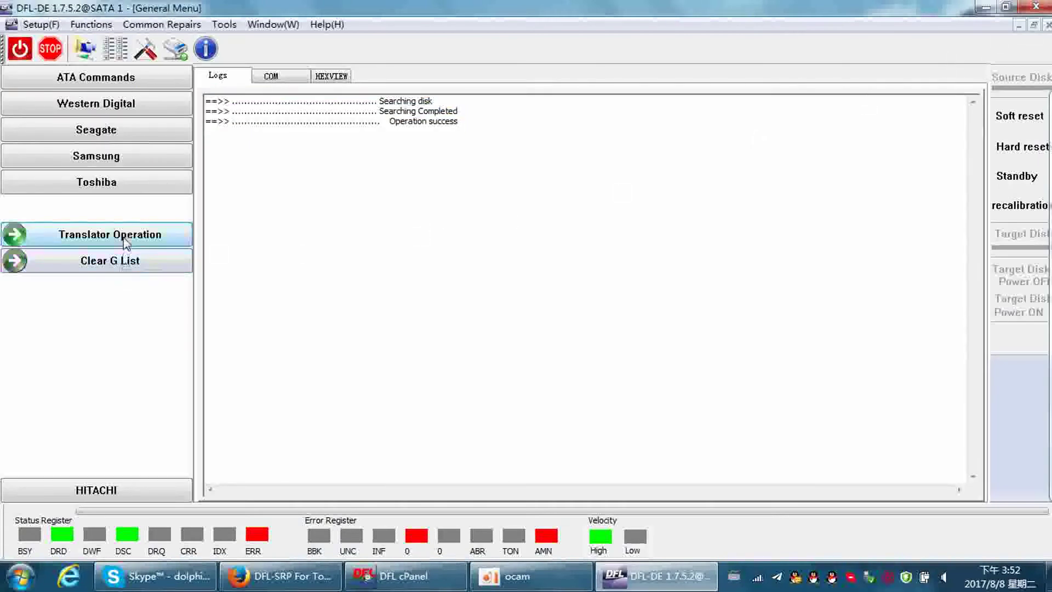
Clear the Toshiba G-list, rerun the translator operation, and power-cycle the drive.
{"action": "left_click", "coordinate": [122, 262]}
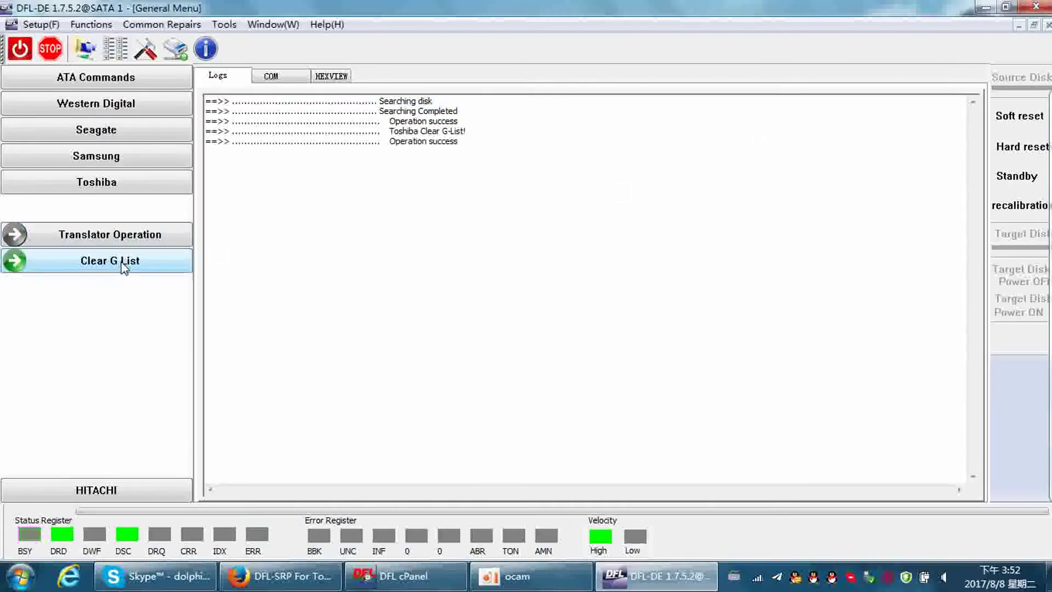
{"action": "left_click", "coordinate": [122, 234]}
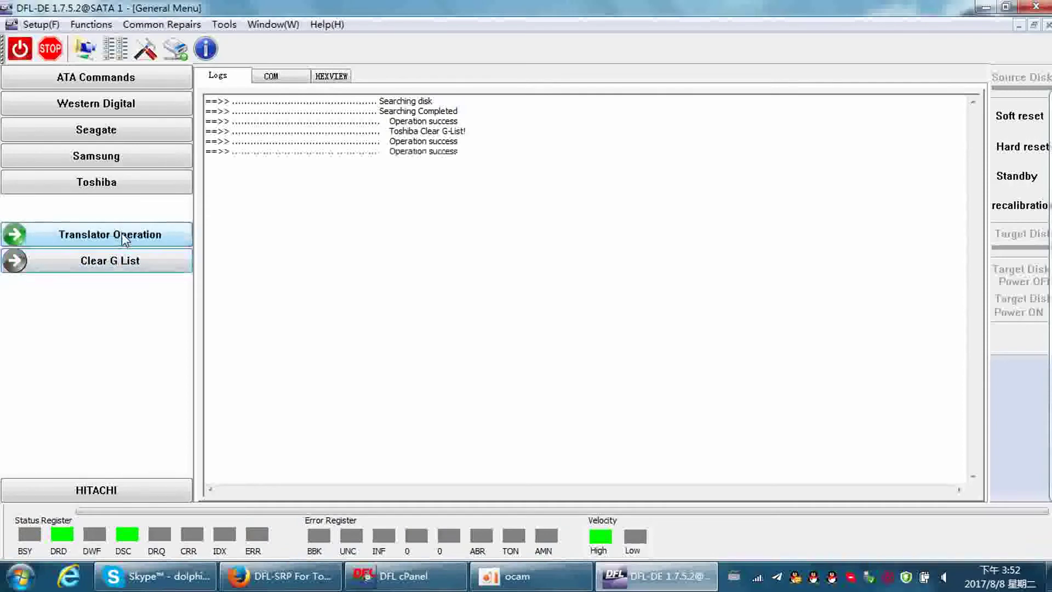
{"action": "left_click", "coordinate": [33, 55]}
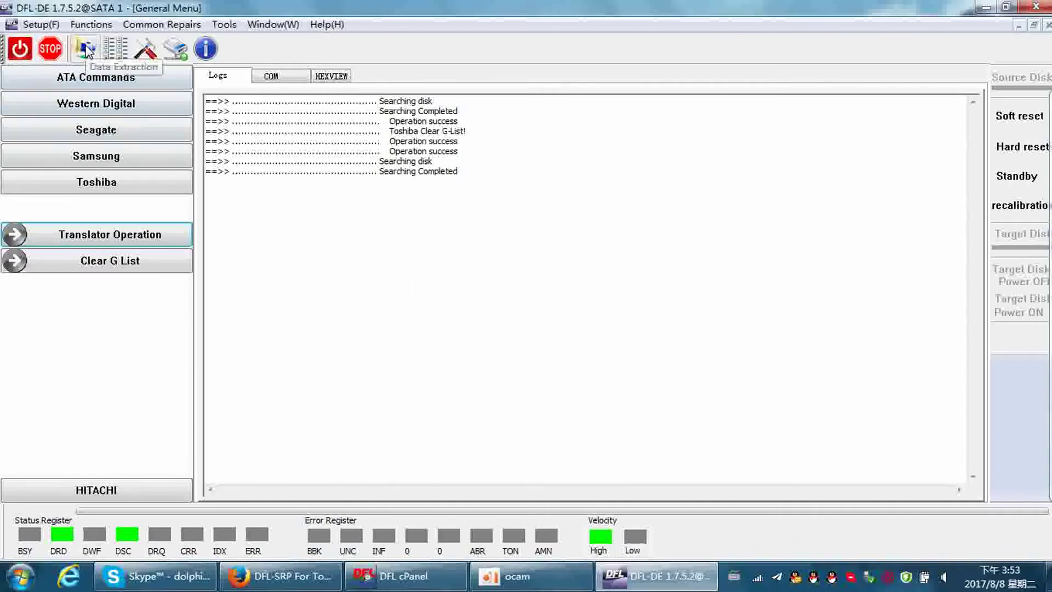
Read the drive ID, return to the General Menu, and run the translator operation again.
{"action": "left_click", "coordinate": [116, 49]}
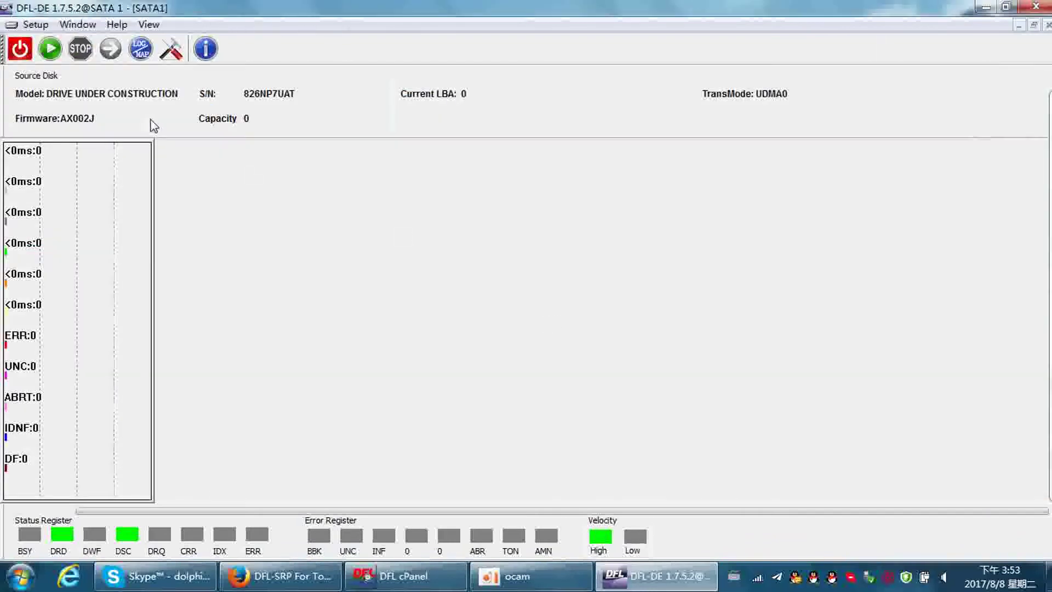
{"action": "left_click", "coordinate": [1048, 26]}
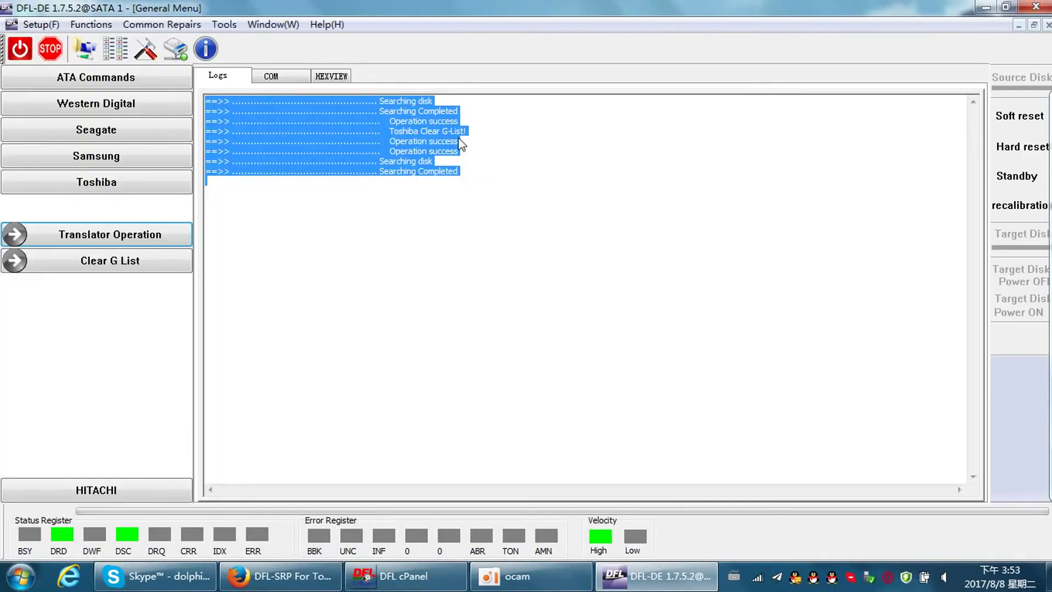
{"action": "left_click", "coordinate": [149, 241]}
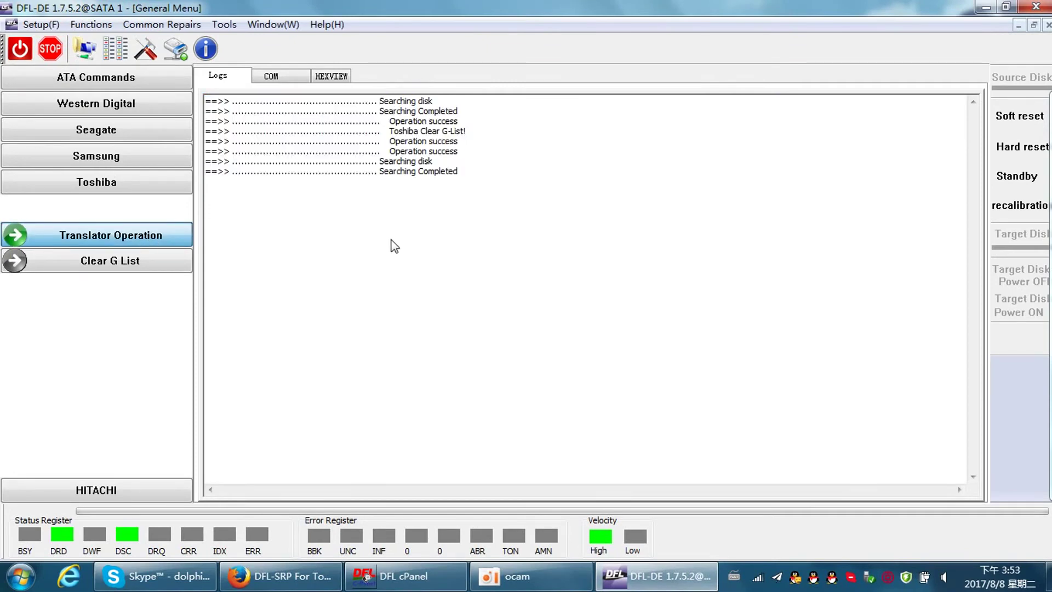
Identify the TOSHIBA MQ01ABD051 and start a read-verify scan from LBA 0, reusing the log.
{"action": "left_click", "coordinate": [115, 47]}
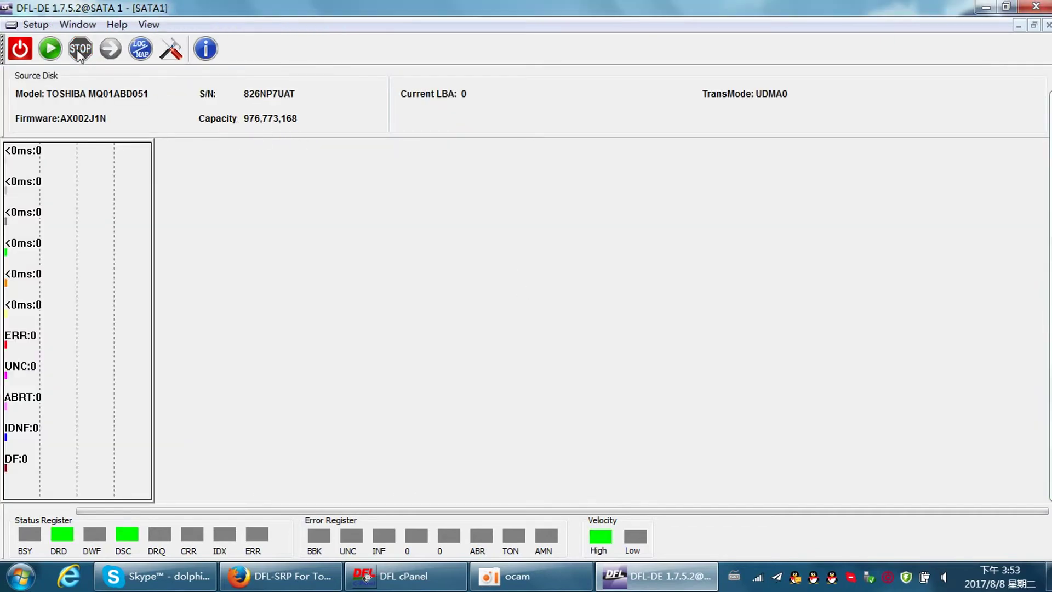
{"action": "left_click", "coordinate": [51, 50]}
{"action": "left_click", "coordinate": [592, 486]}
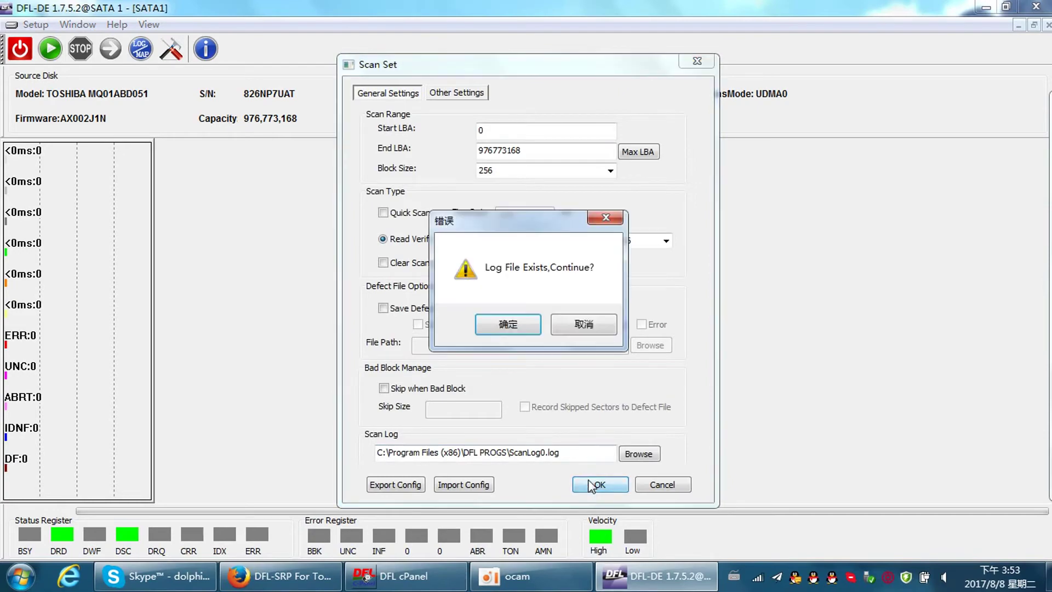
{"action": "left_click", "coordinate": [536, 324]}
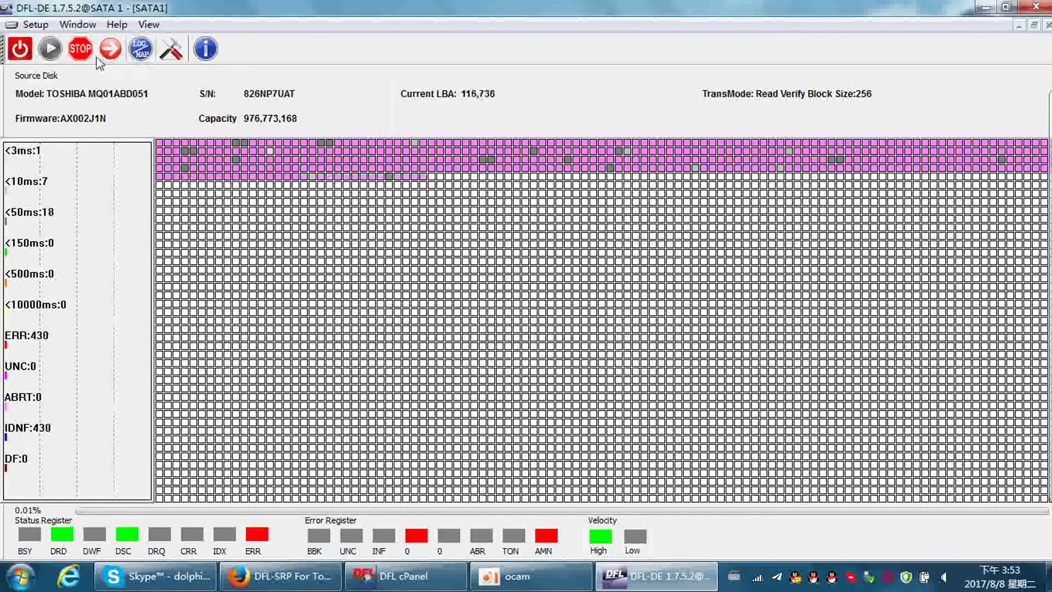
{"action": "left_click", "coordinate": [175, 50]}
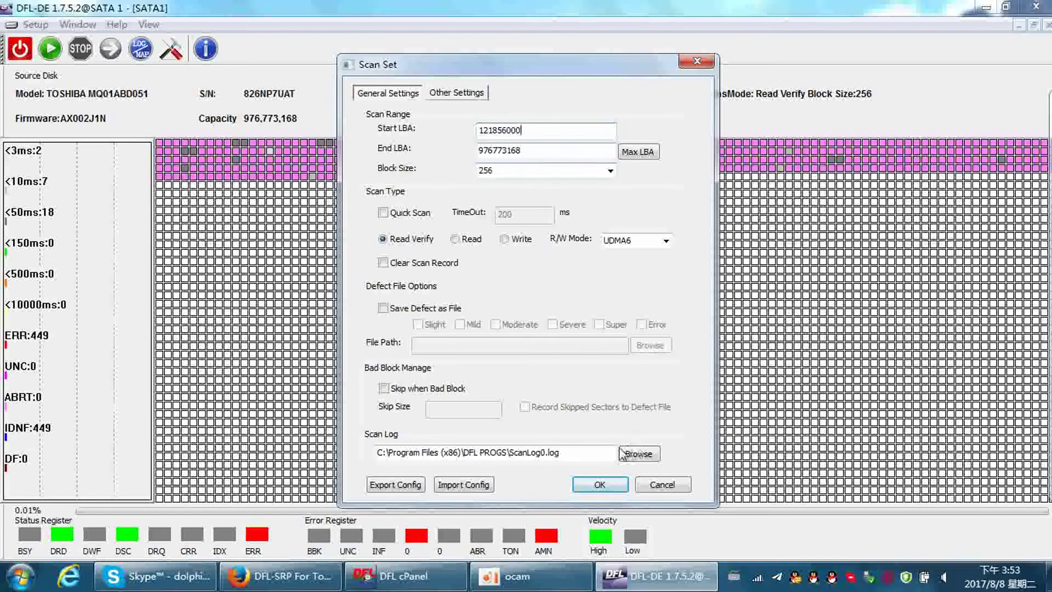
Start the read-verify scan at LBA 121856000 with ScanLog1.log as the new log file.
{"action": "left_click", "coordinate": [599, 486]}
{"action": "left_click", "coordinate": [525, 329]}
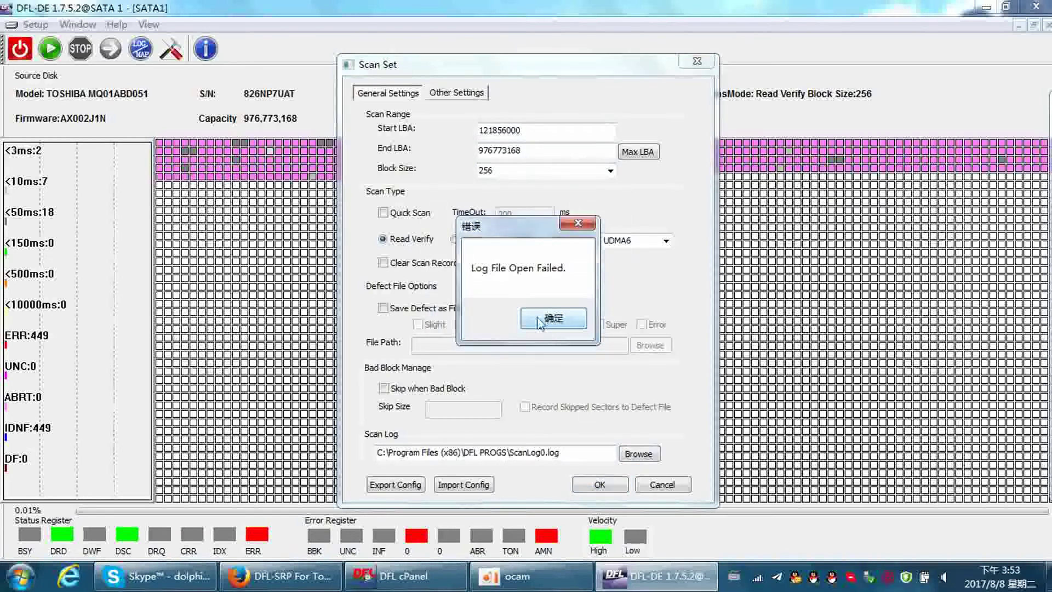
{"action": "left_click", "coordinate": [551, 323]}
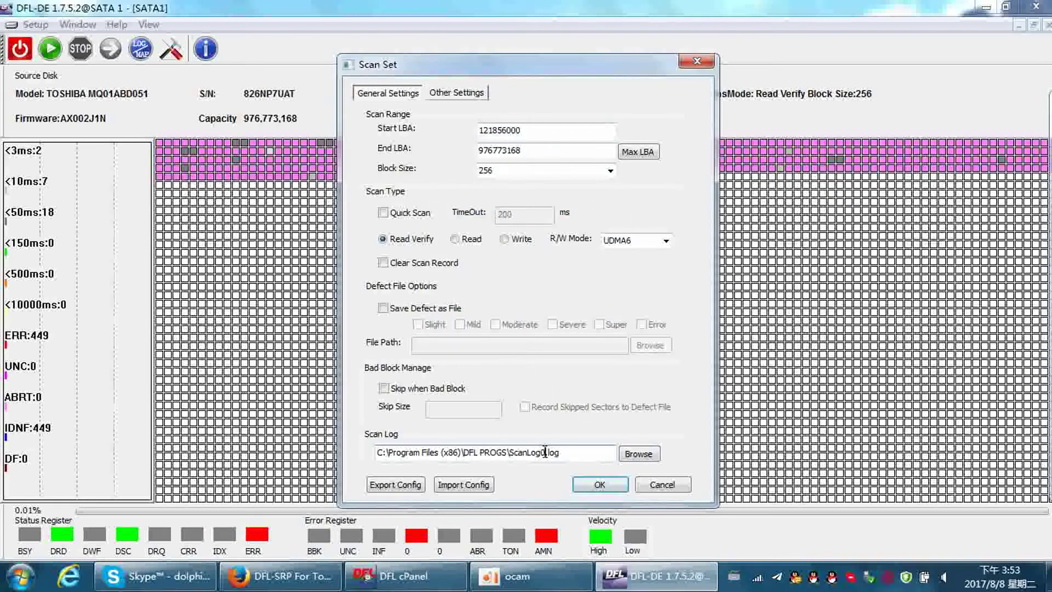
{"action": "left_click", "coordinate": [599, 484]}
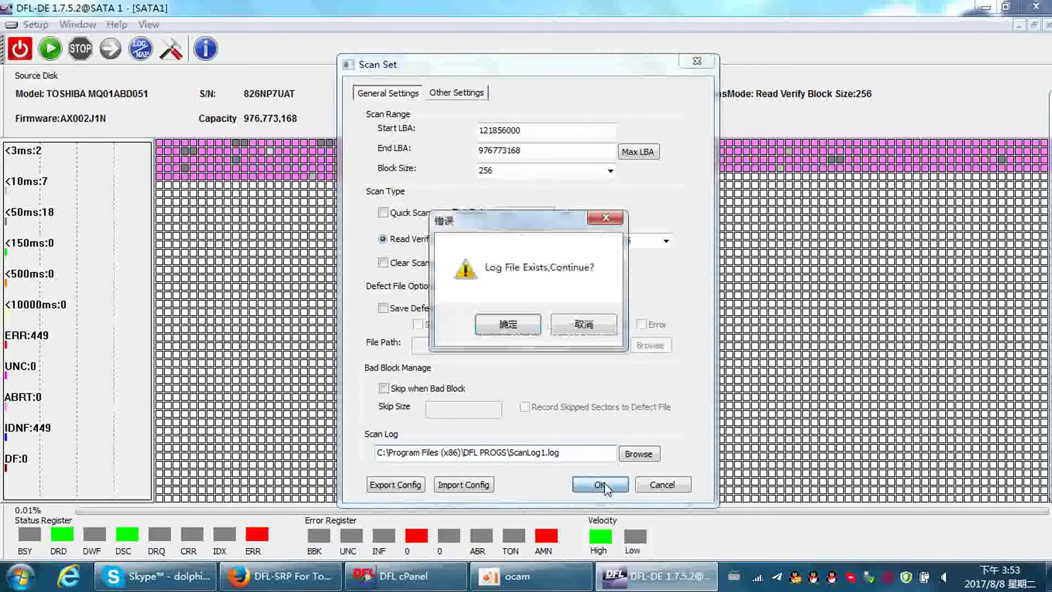
{"action": "left_click", "coordinate": [527, 328]}
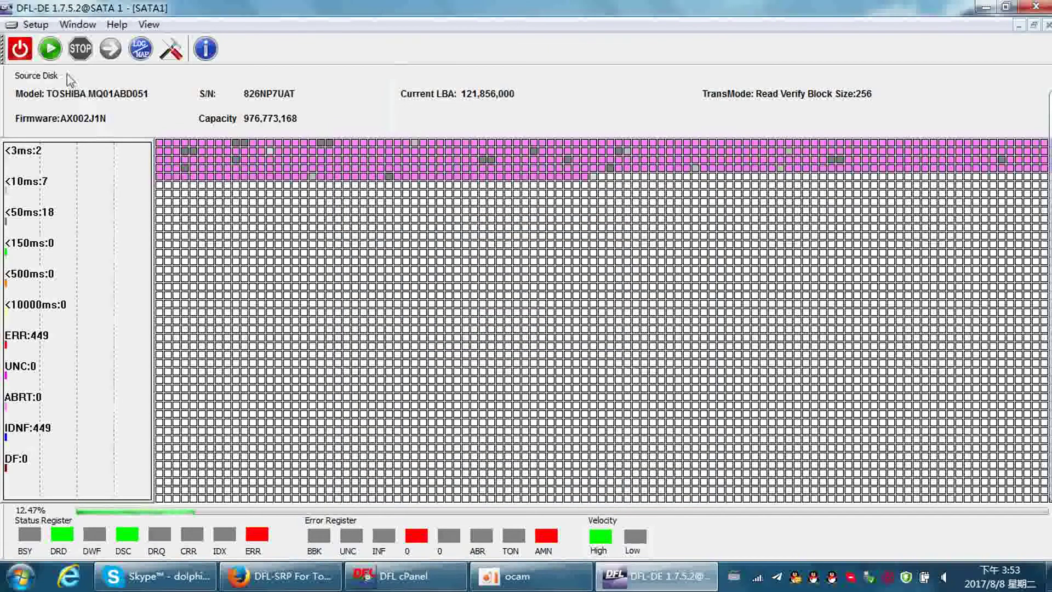